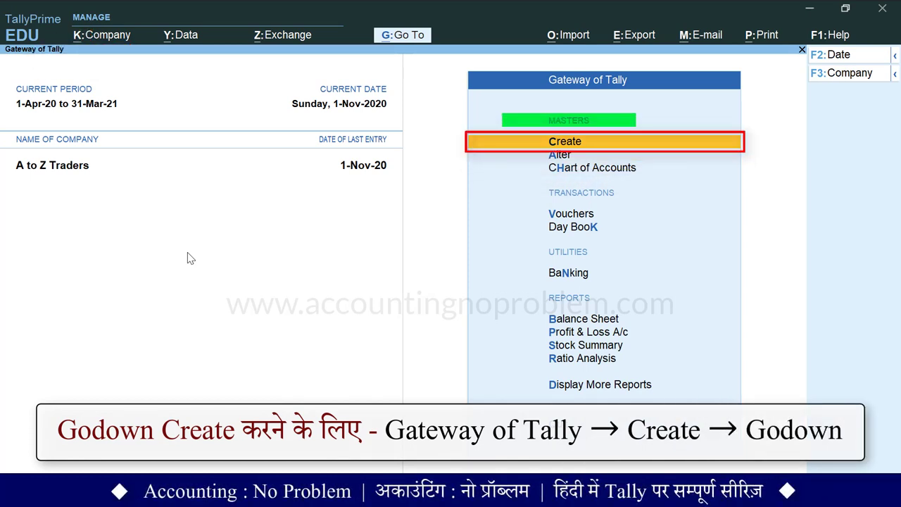
Open the creation of a Godown inventory master from the Gateway of Tally.
key("Return")
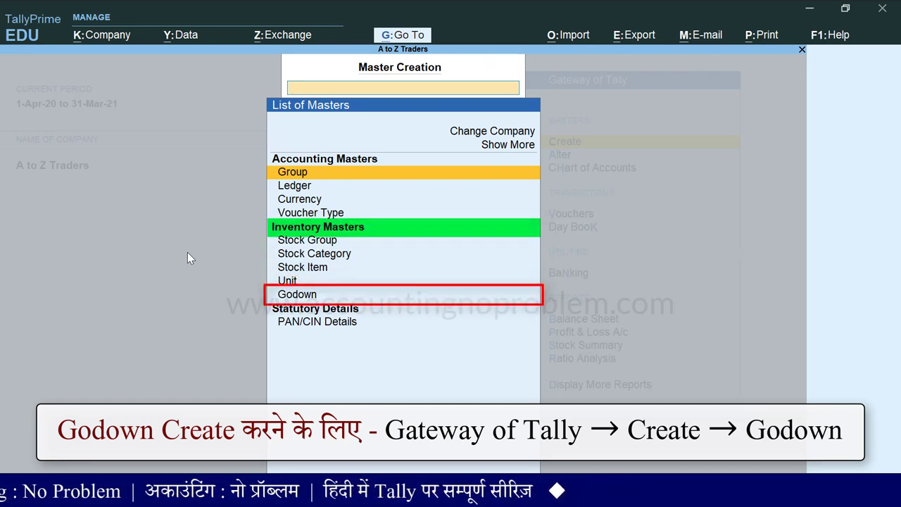
key("Down")
key("Down")
key("Down")
key("Down")
key("Down")
key("Down")
key("Down")
key("Down")
key("Return")
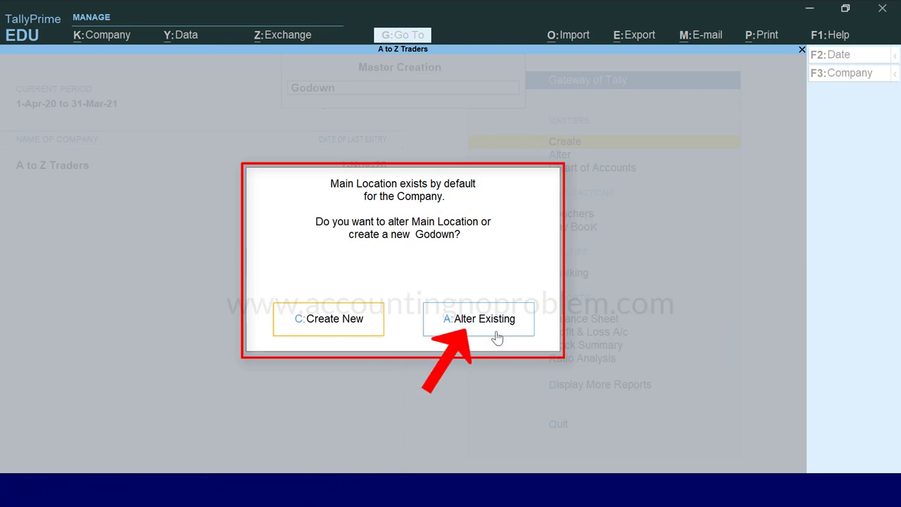
Alter the existing Main Location godown, rename it Warehouse 1 and save it.
key("a")
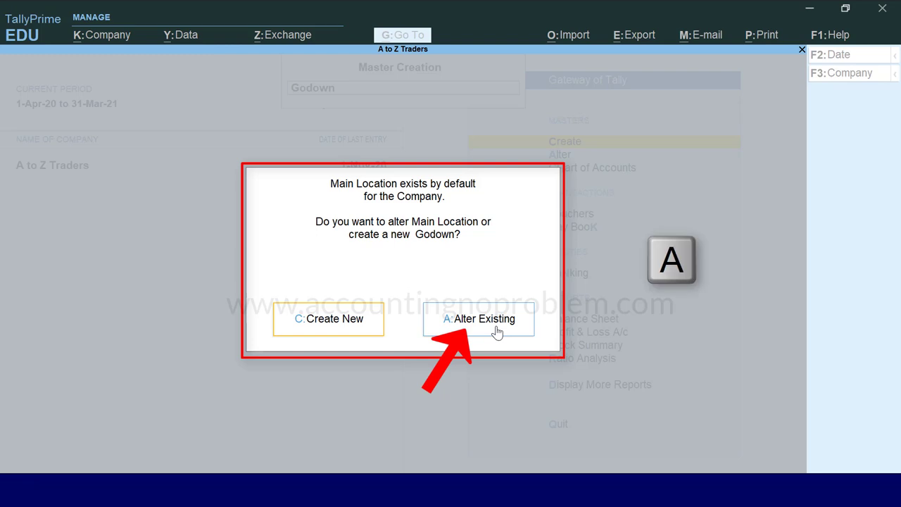
key("a")
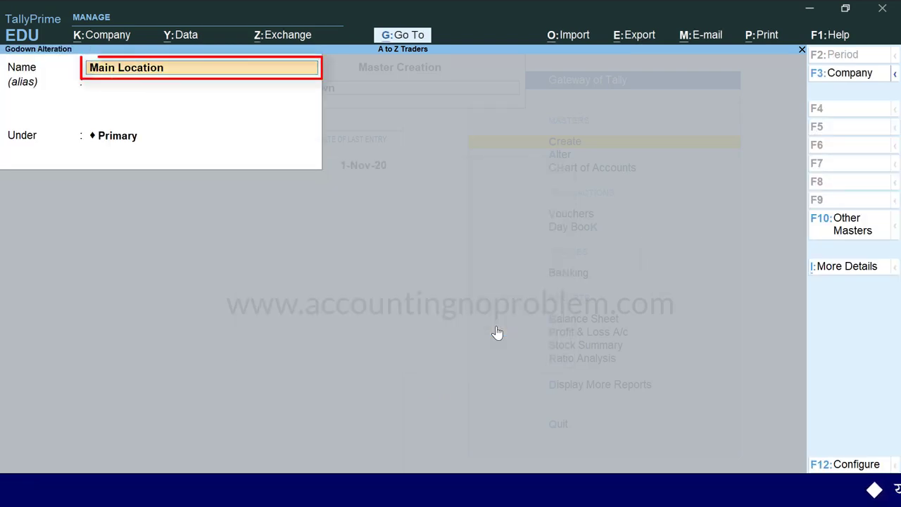
key("BackSpace")
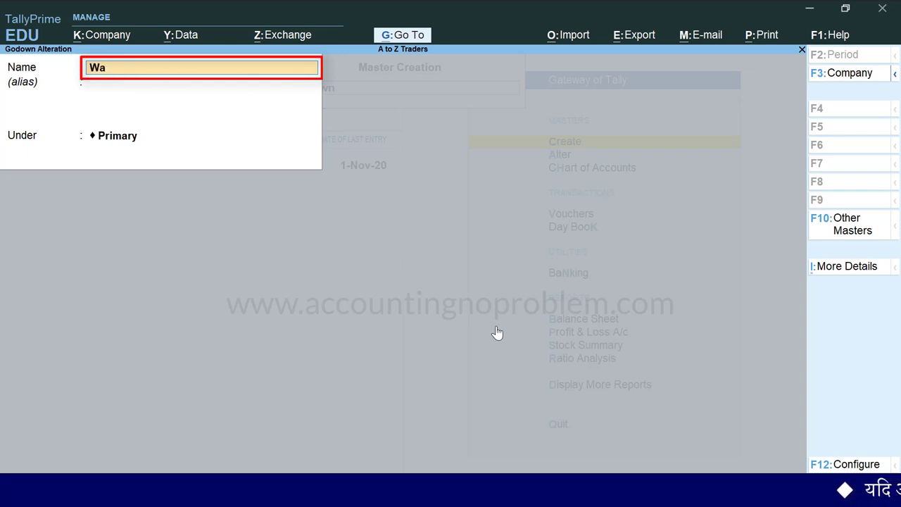
type("Warehouse 1")
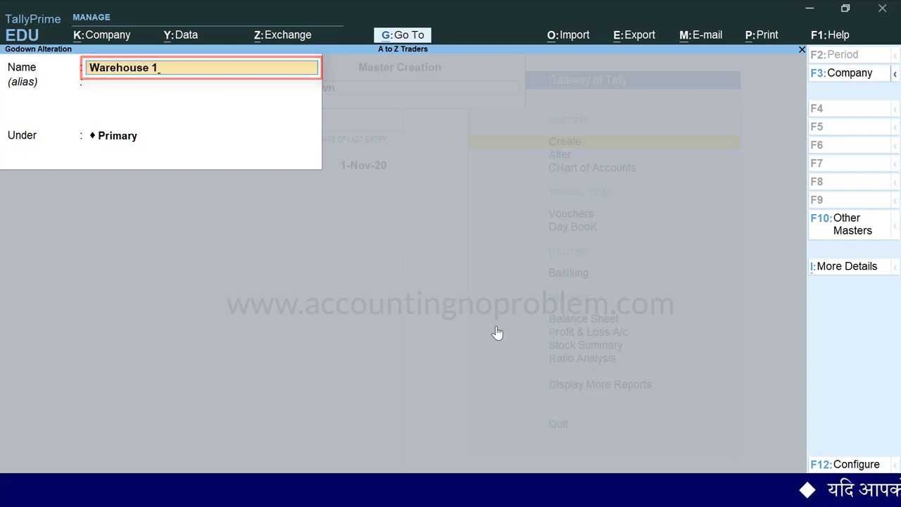
key("ctrl+a")
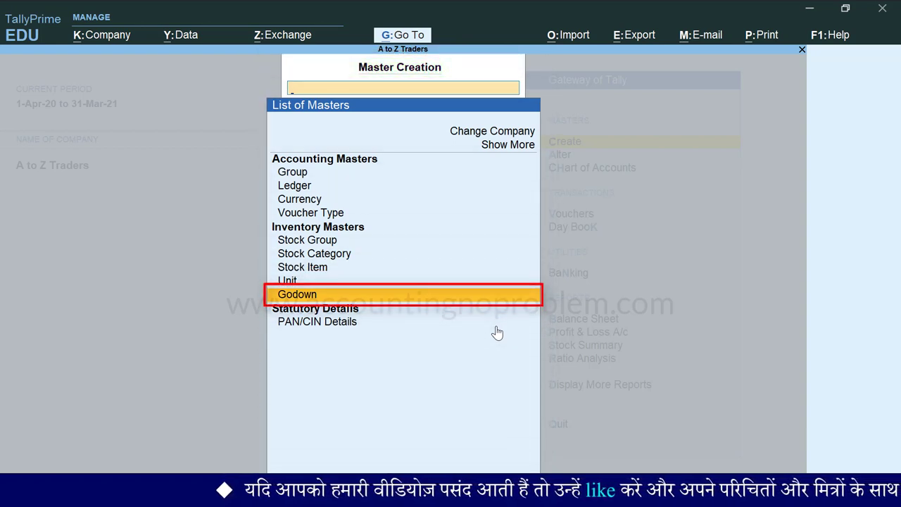
Create a new godown named Warehouse 2 under Primary, without an alias.
key("Return")
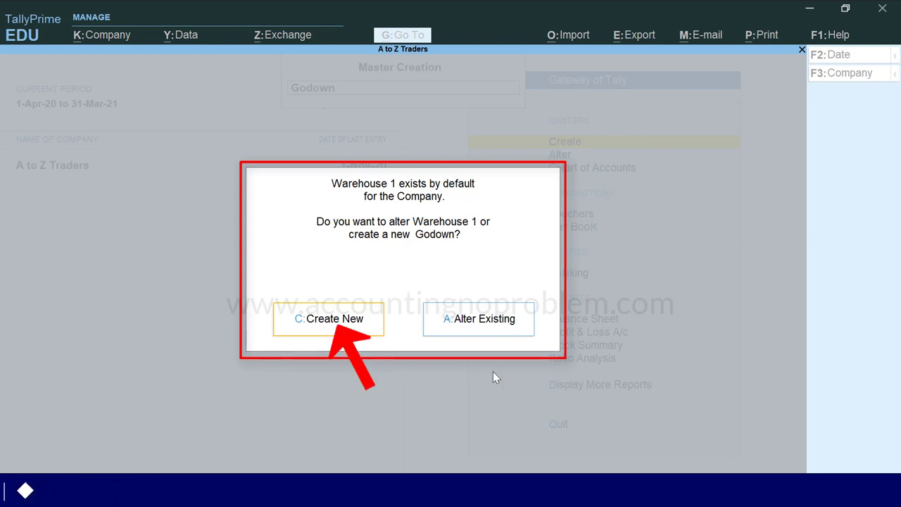
key("c")
left_click(316, 331)
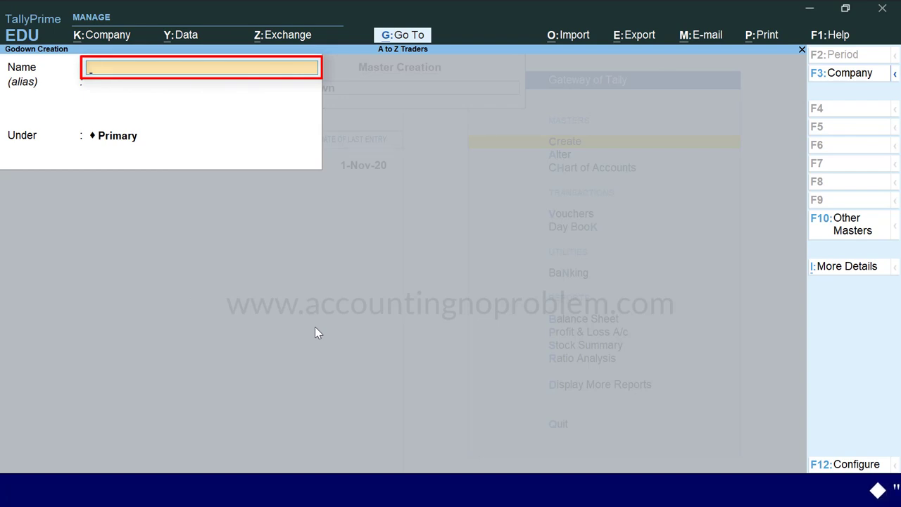
type("Warehouse 2")
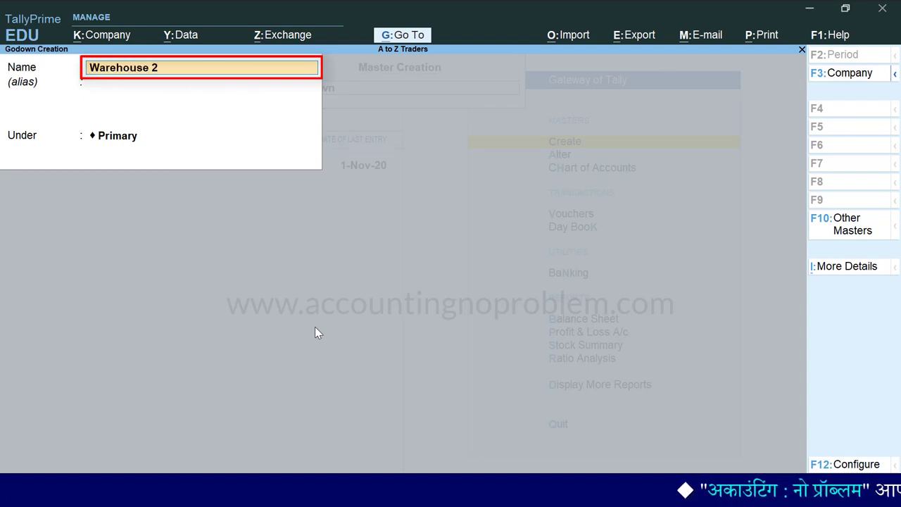
key("Return")
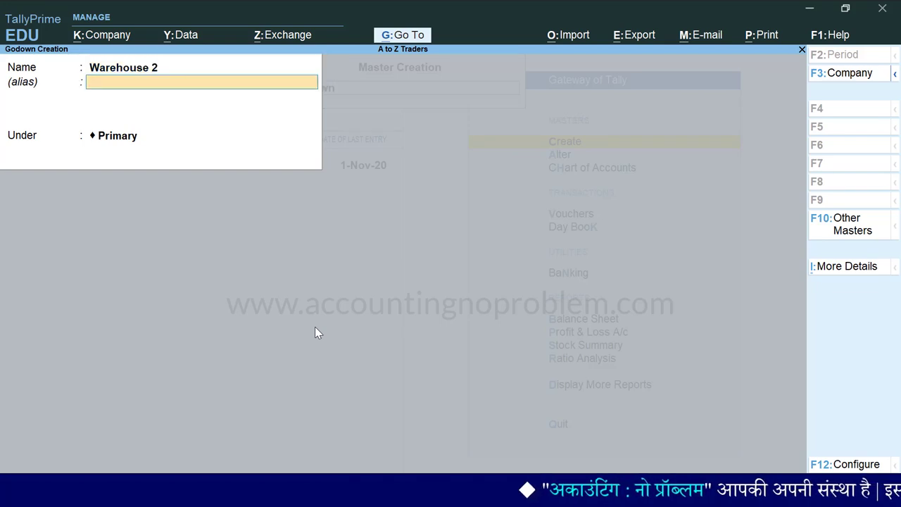
key("Return")
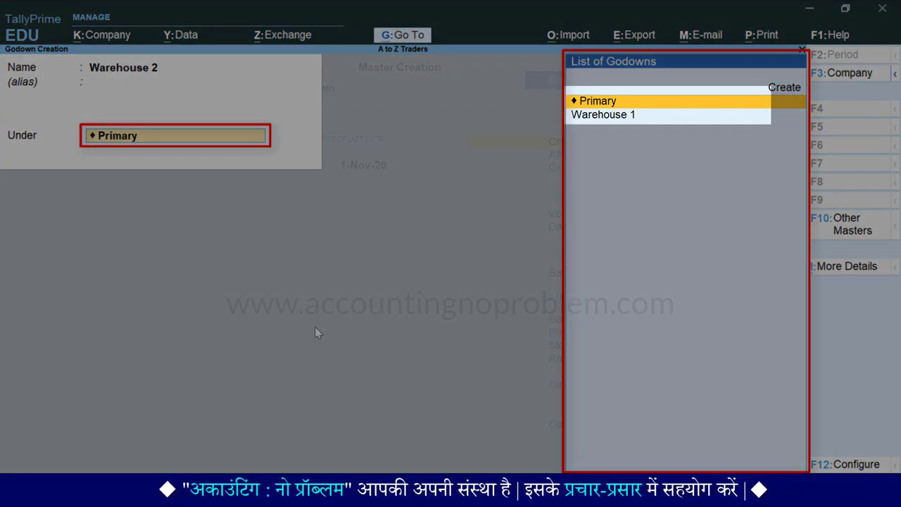
key("Down")
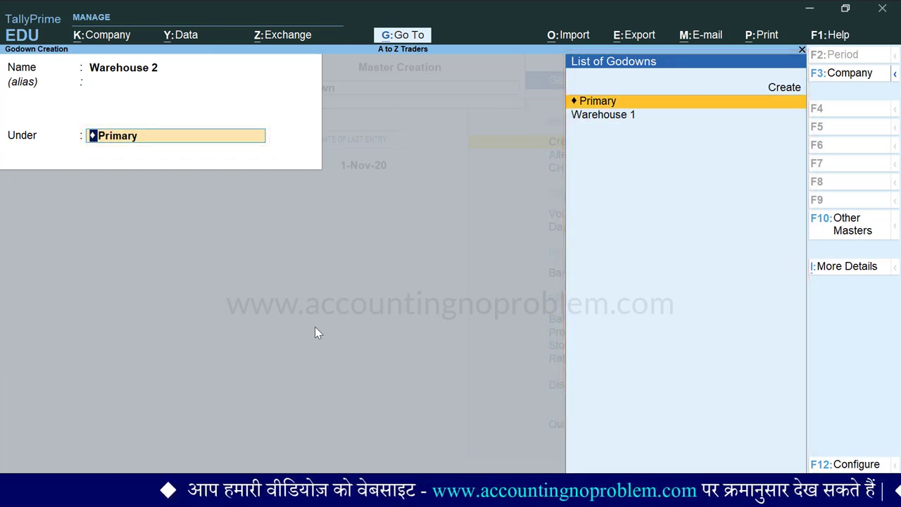
key("Return")
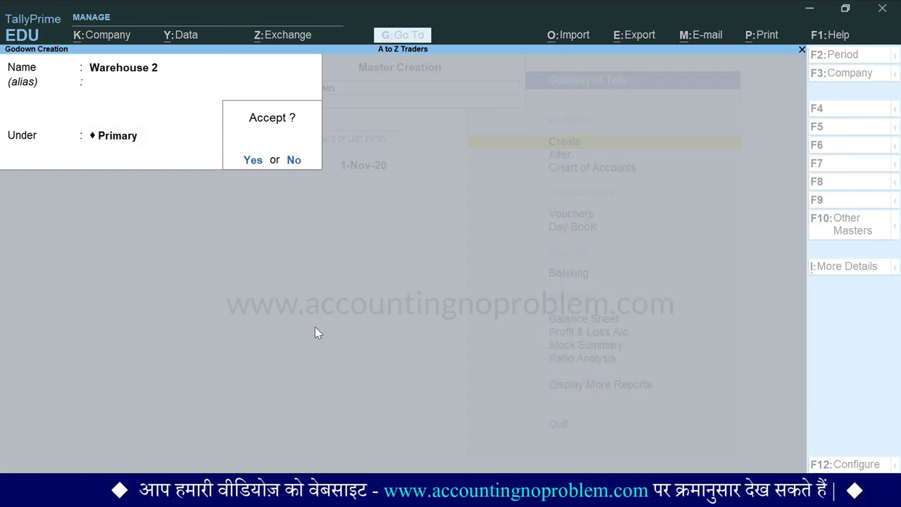
key("Return")
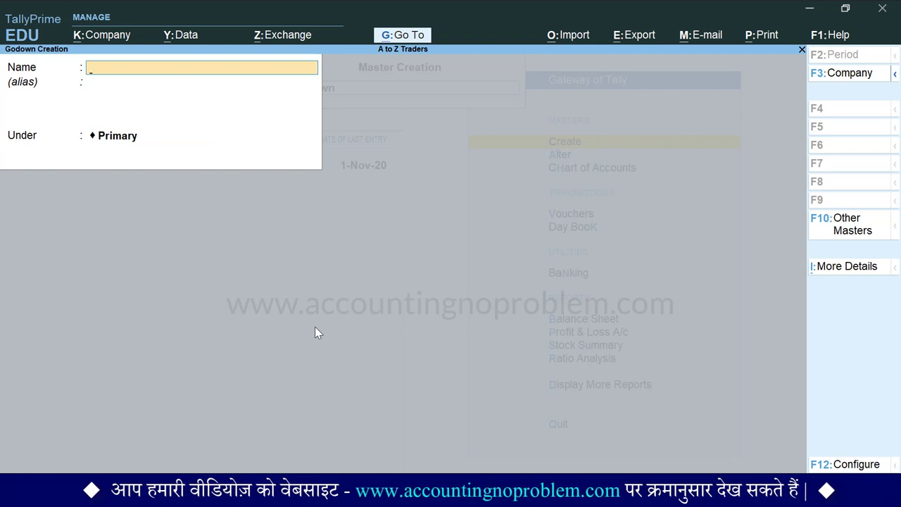
Create a godown named Warehouse 3 under Primary and return to the Gateway of Tally.
type("Warehouse 3")
key("Return")
key("Return")
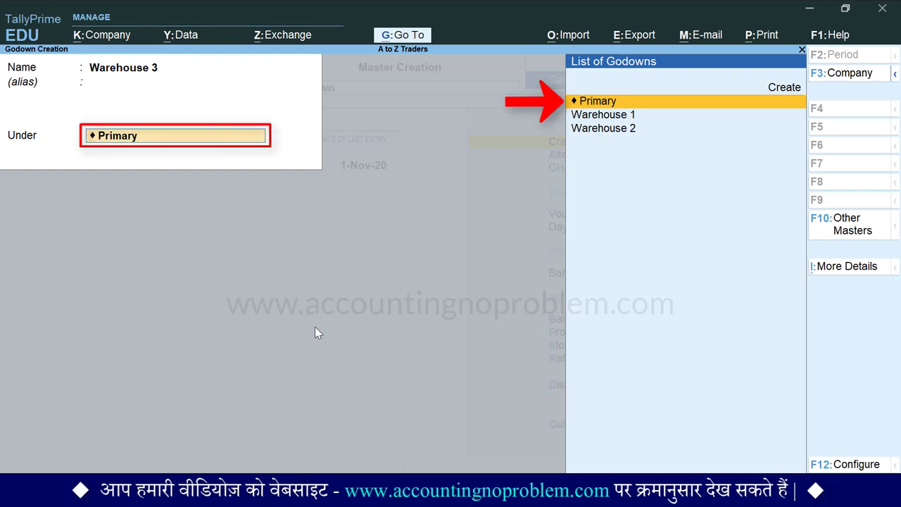
key("Return")
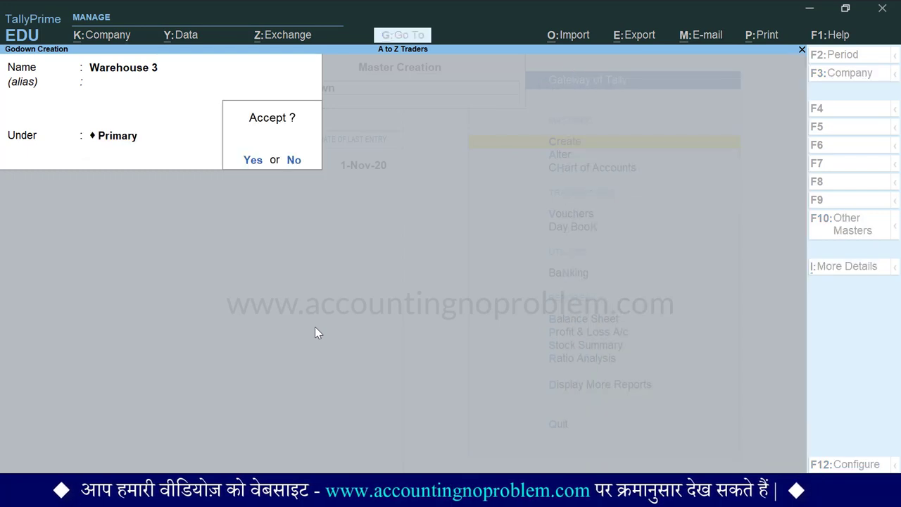
key("Return")
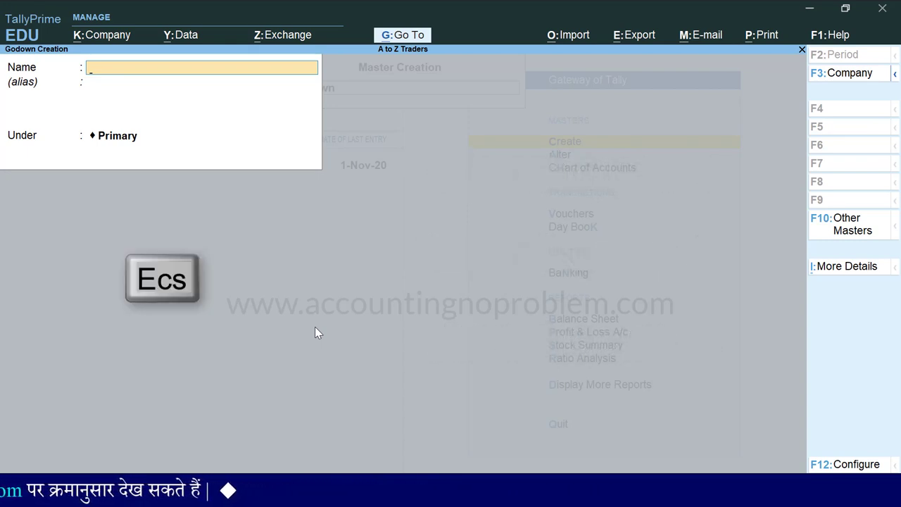
key("Escape")
key("y")
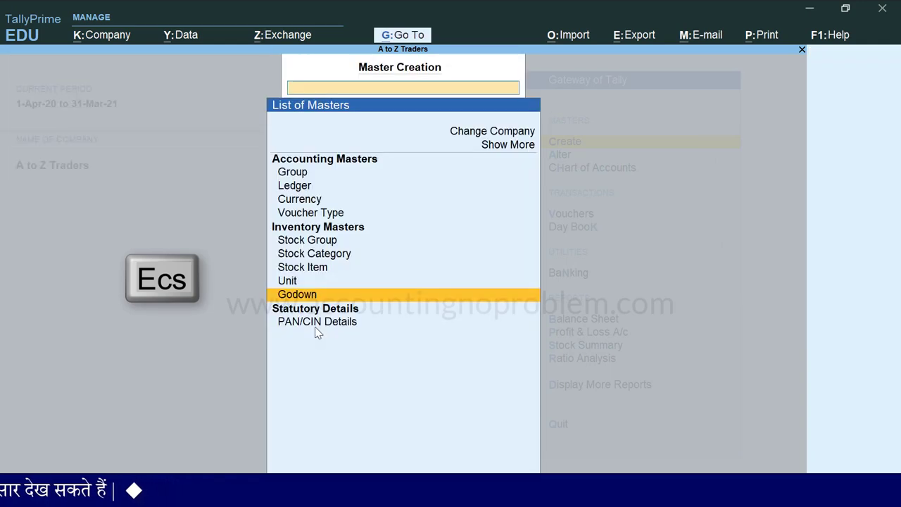
key("Escape")
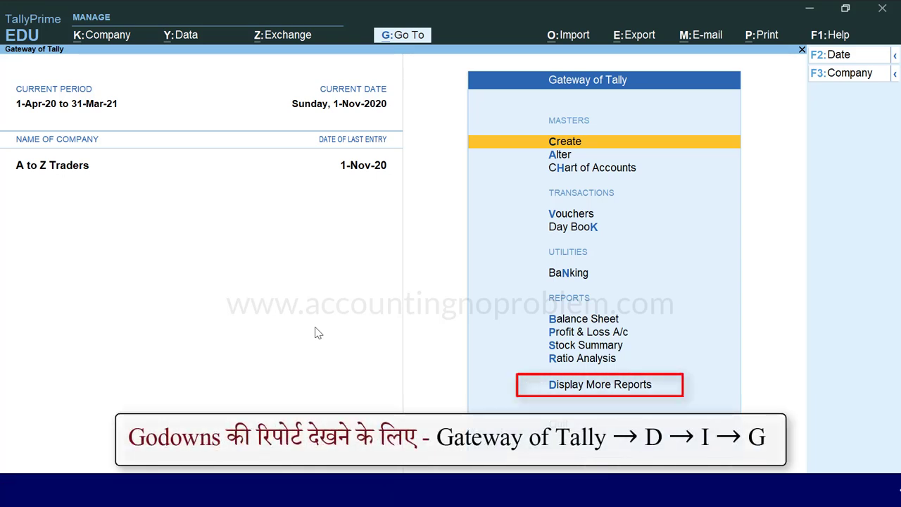
View the Godowns inventory report for Primary in detailed form.
key("d")
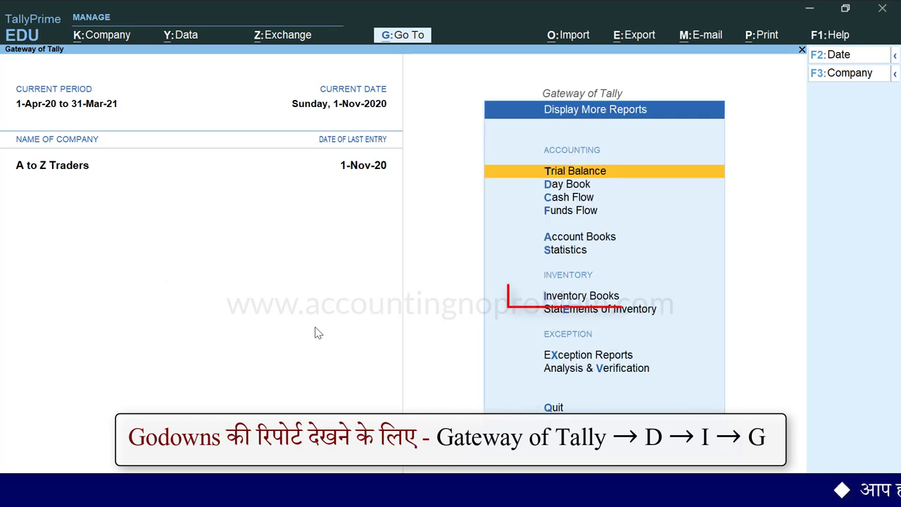
key("i")
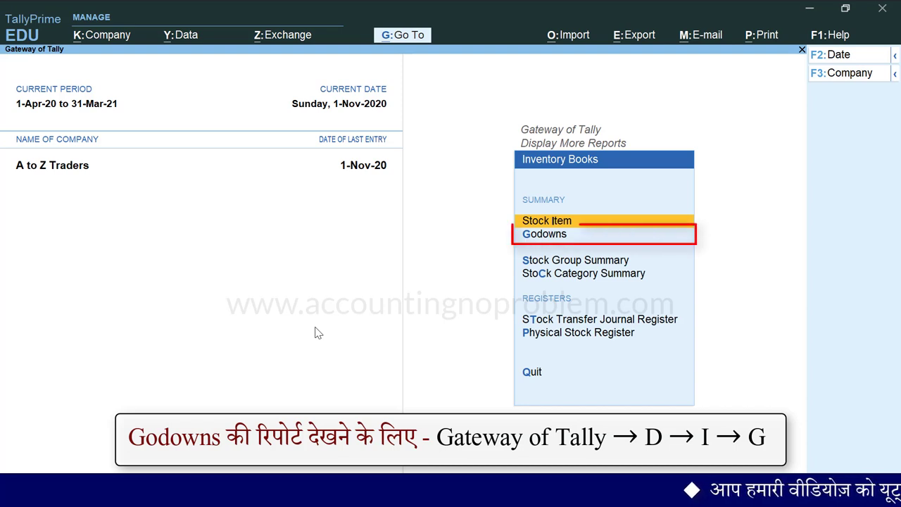
key("g")
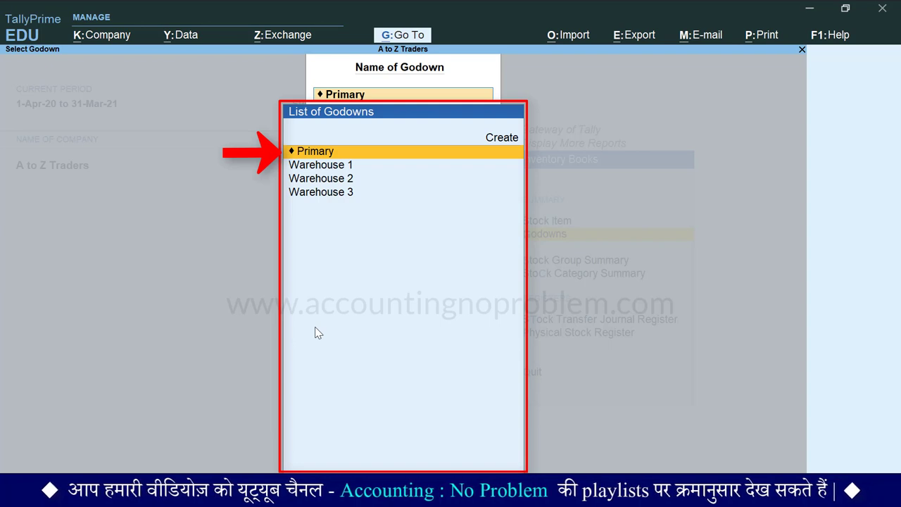
key("Return")
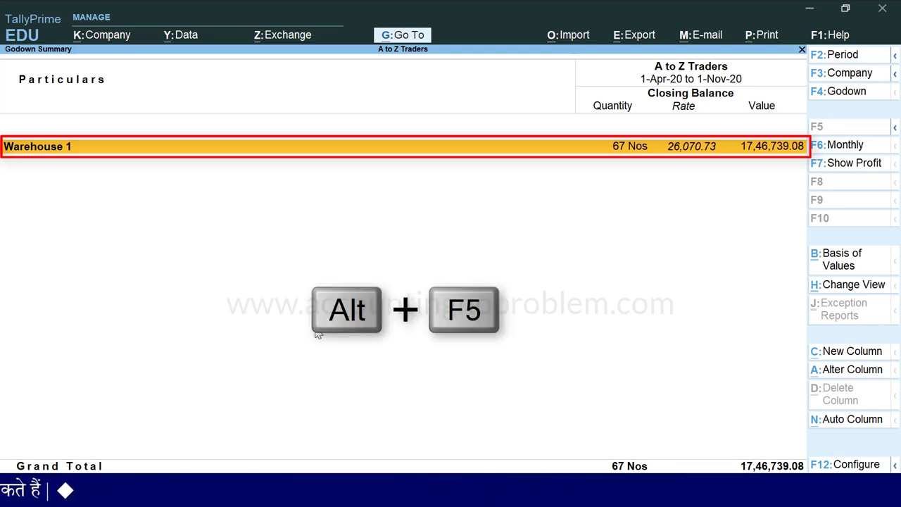
key("alt+F5")
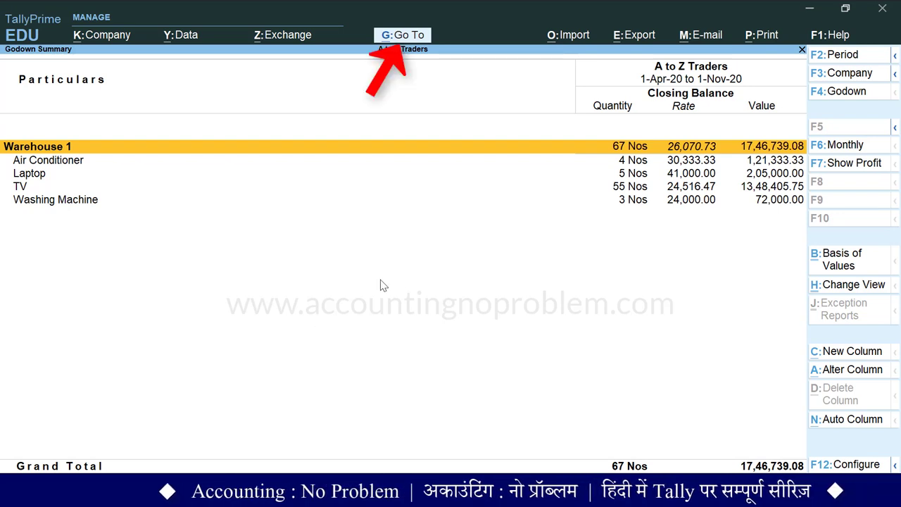
Go to voucher creation and start a Purchase voucher.
left_click(404, 35)
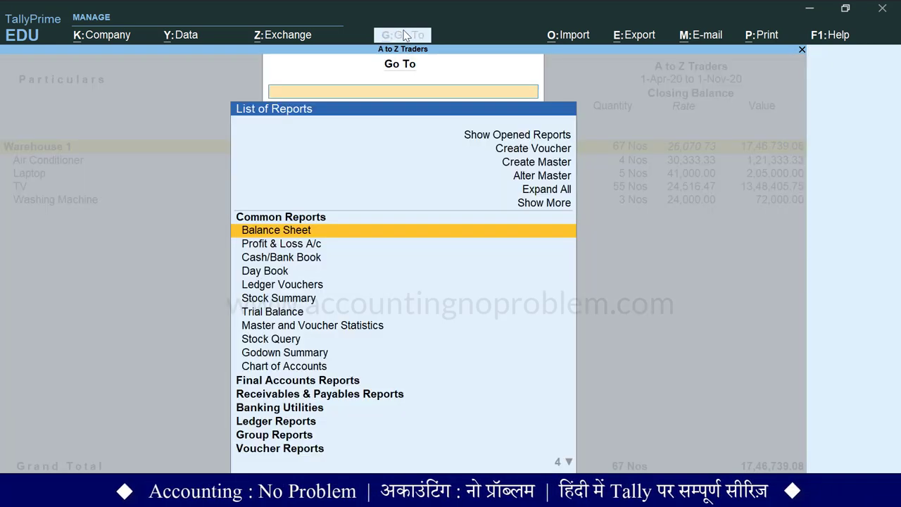
key("Up")
key("Up")
key("Up")
key("Up")
key("Up")
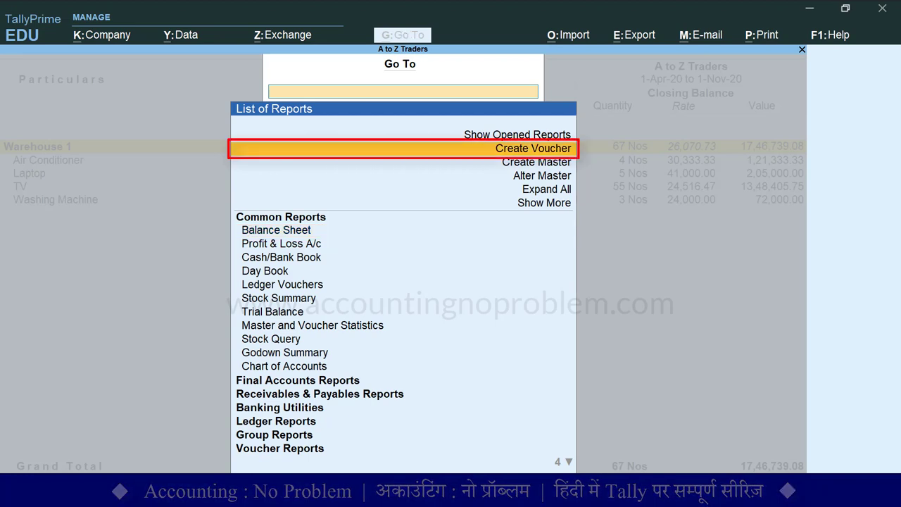
key("Return")
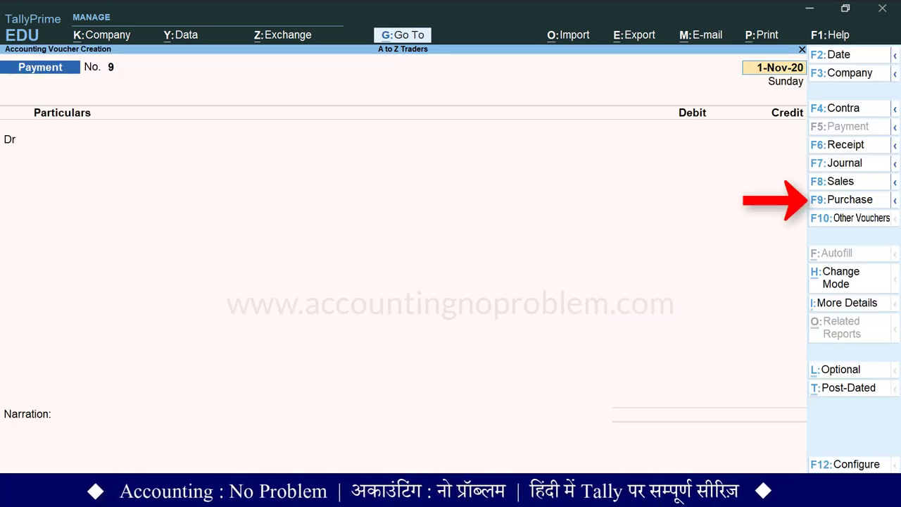
key("F9")
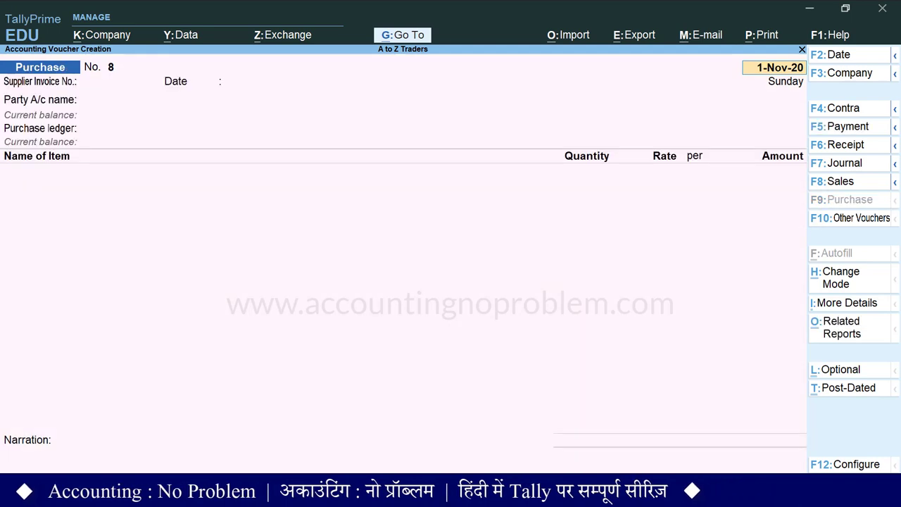
Fill in the purchase header with supplier invoice number 265 dated 1-Nov-20, party Ashok Traders and ledger Purchase Account.
key("Return")
type("26")
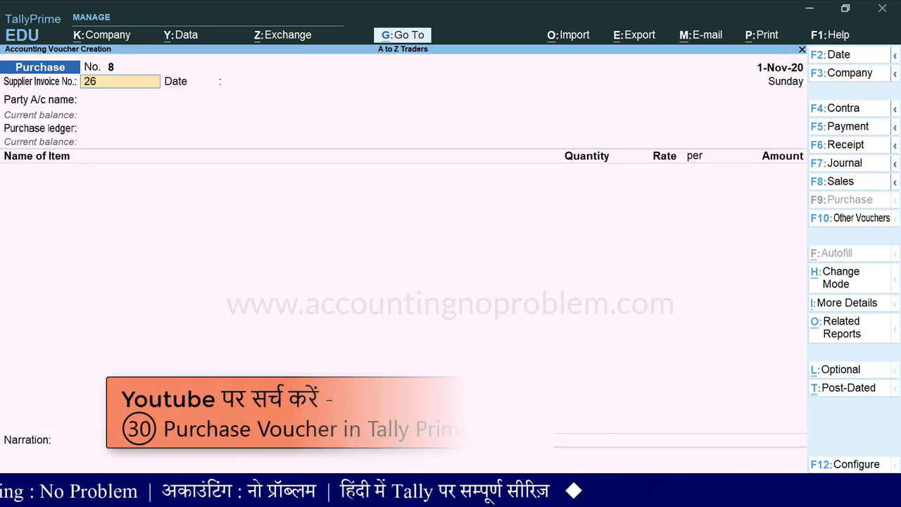
type("5")
key("Return")
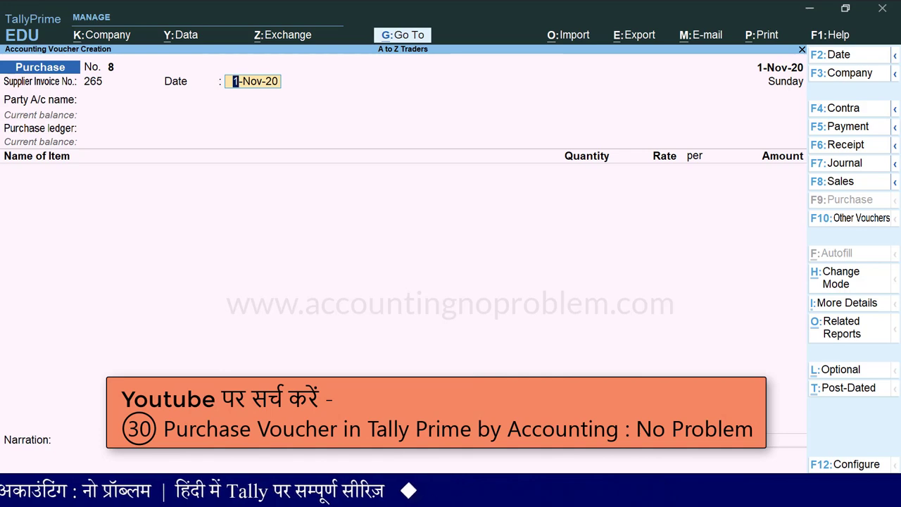
key("Return")
key("Return")
key("ctrl+a")
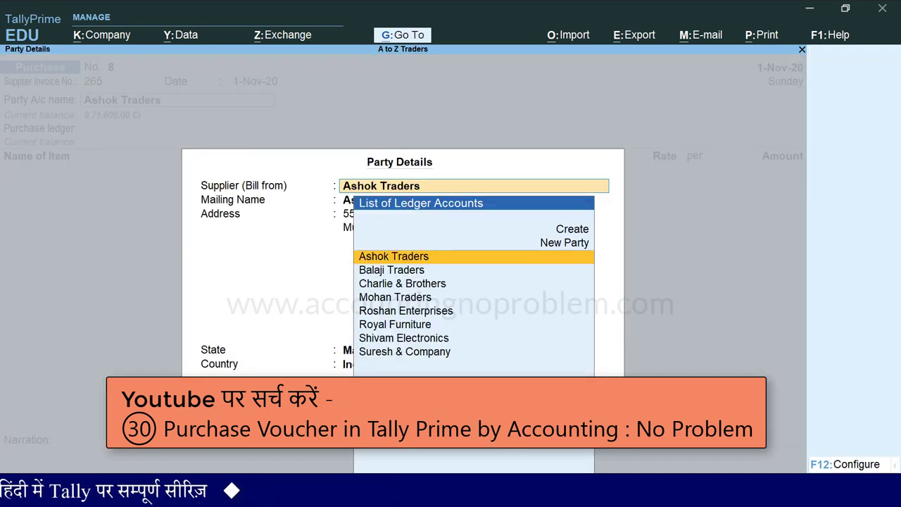
key("ctrl+a")
key("Return")
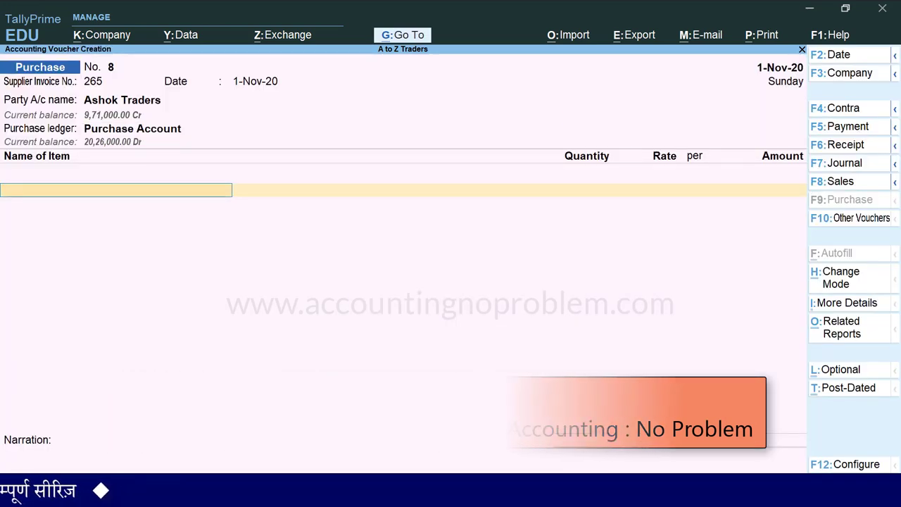
Add the stock item Sony TV 20" to the purchase voucher.
key("Down")
key("Down")
key("Down")
key("Down")
key("Down")
key("Down")
key("Down")
key("Down")
key("Down")
key("Down")
key("Down")
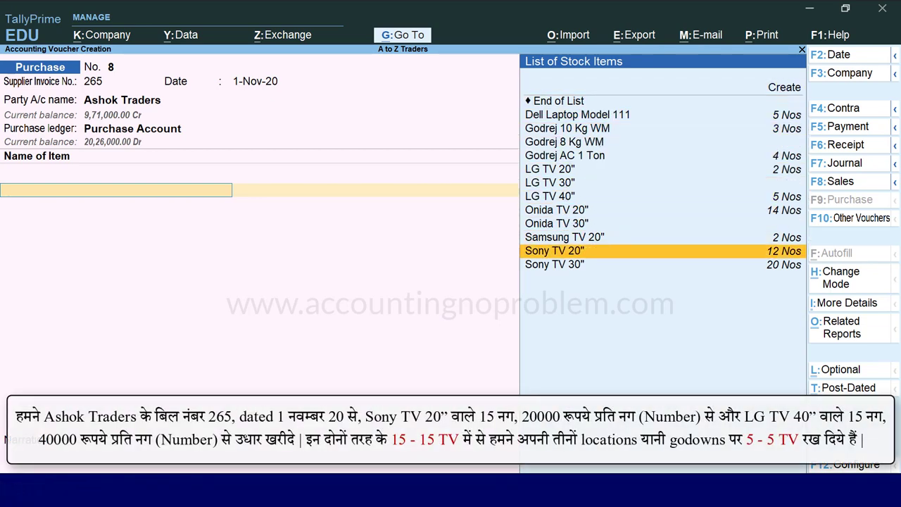
key("Return")
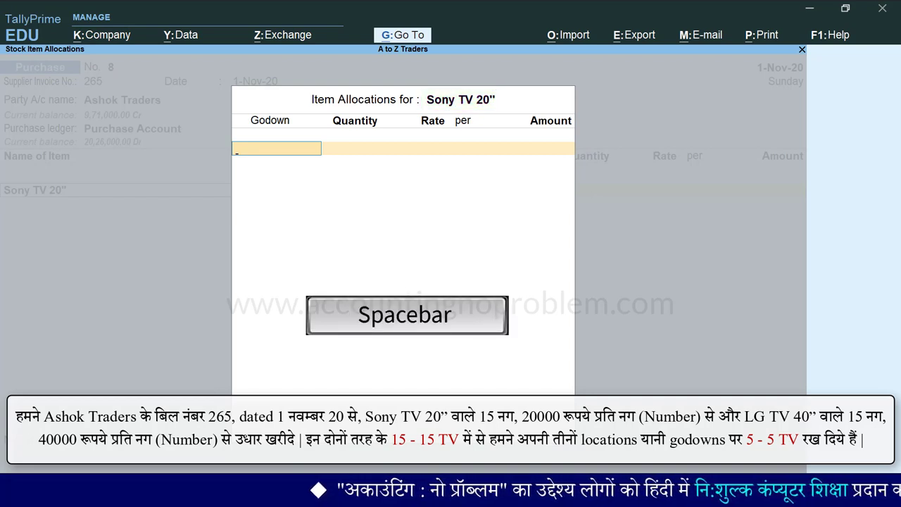
Allocate 5 Nos of the Sony TV 20" to Warehouse 1 at a rate of 20,000.
key("space")
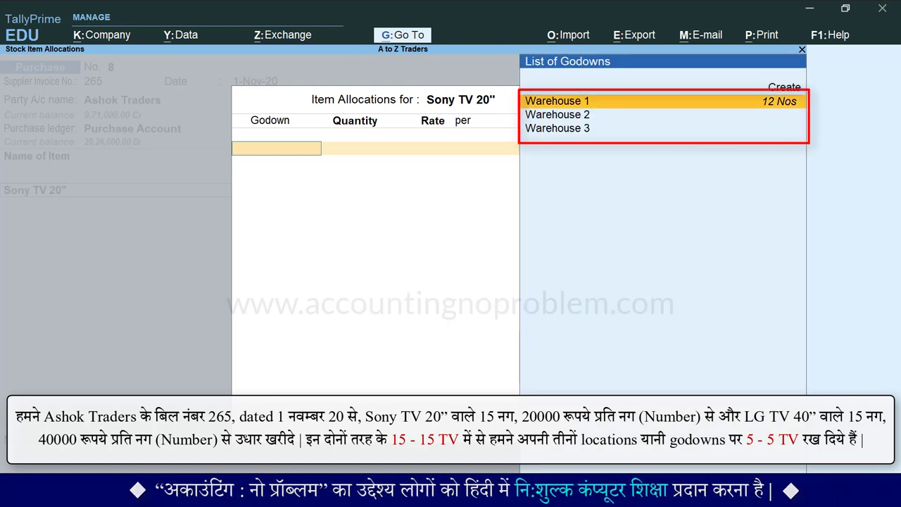
key("Return")
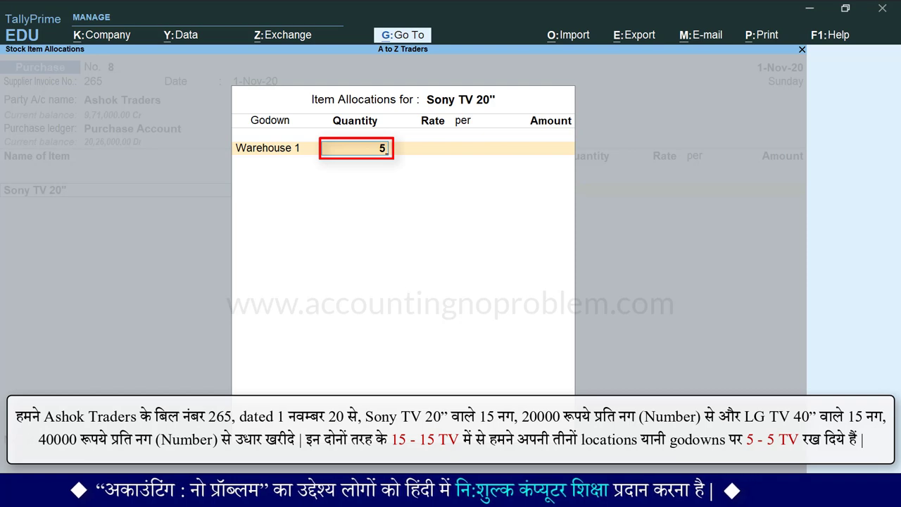
type("5")
key("Return")
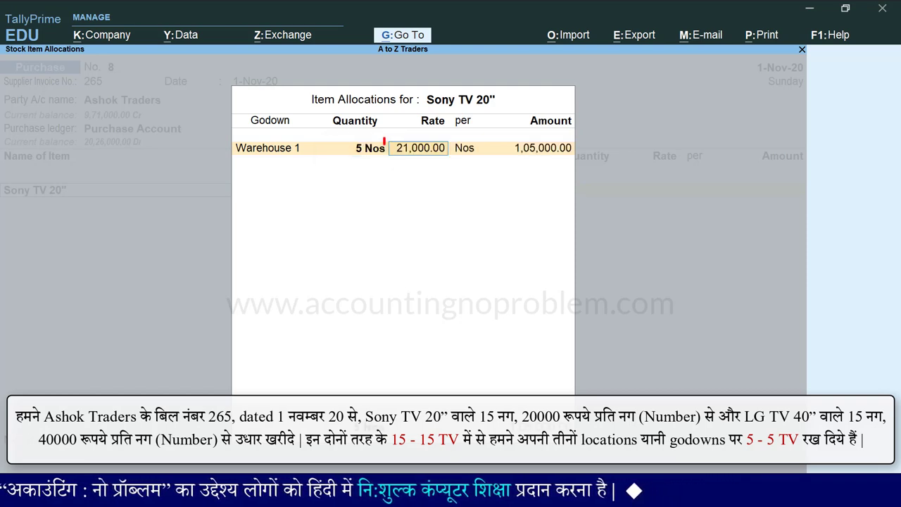
type("20,")
type("000")
key("Return")
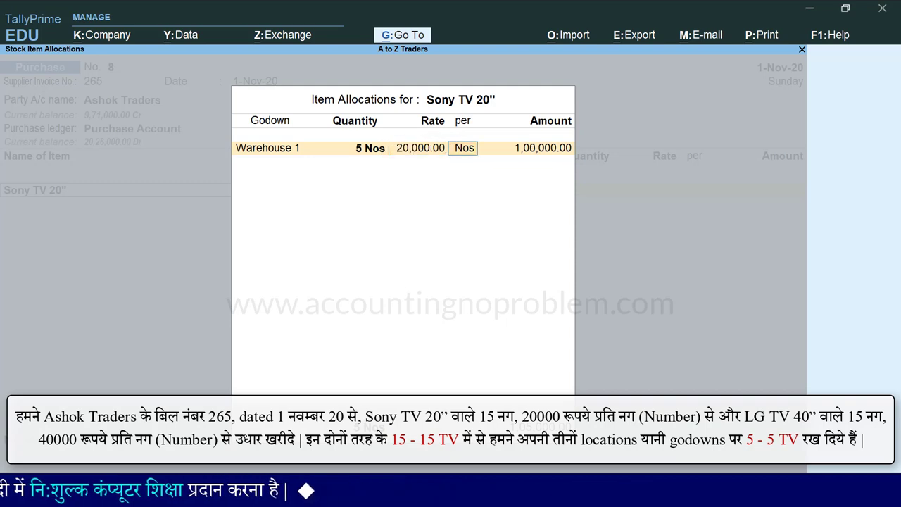